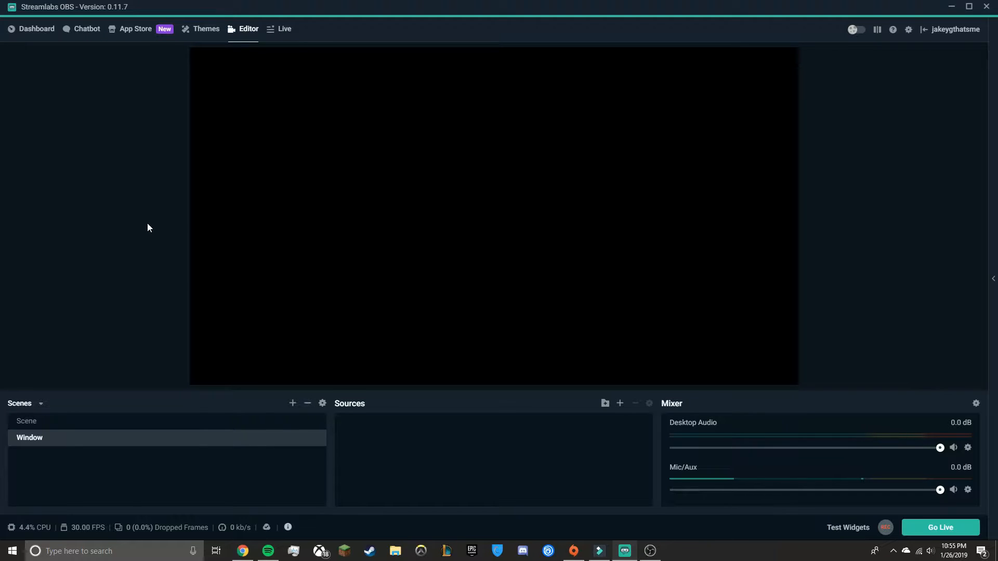
Browse the scene themes gallery
left_click(208, 32)
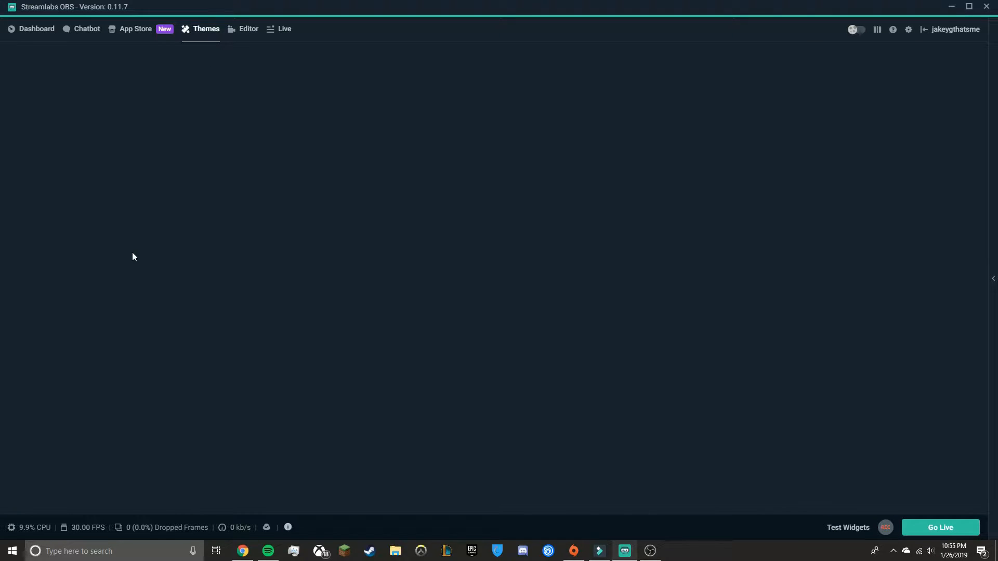
scroll(397, 289, "down", 5)
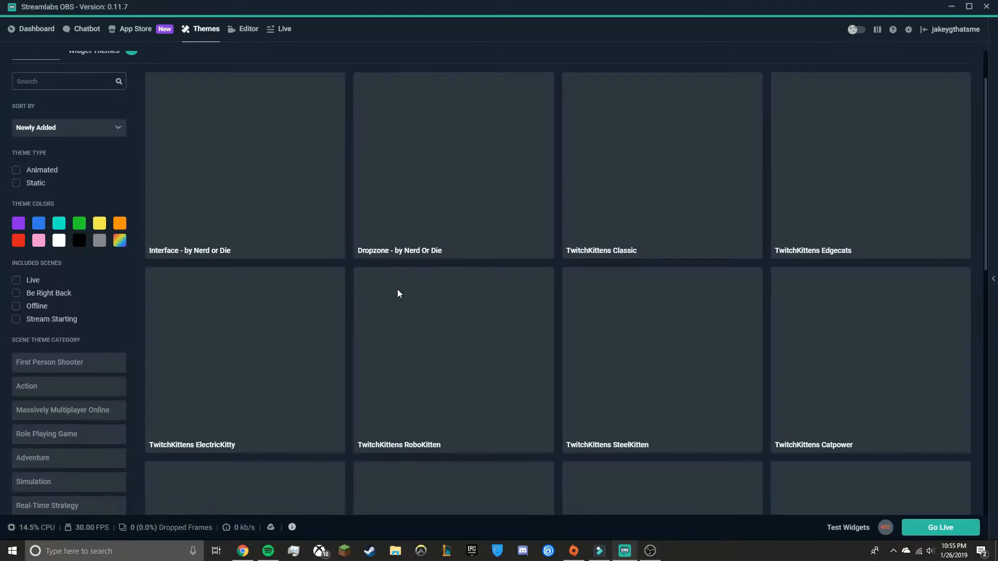
scroll(367, 214, "down", 5)
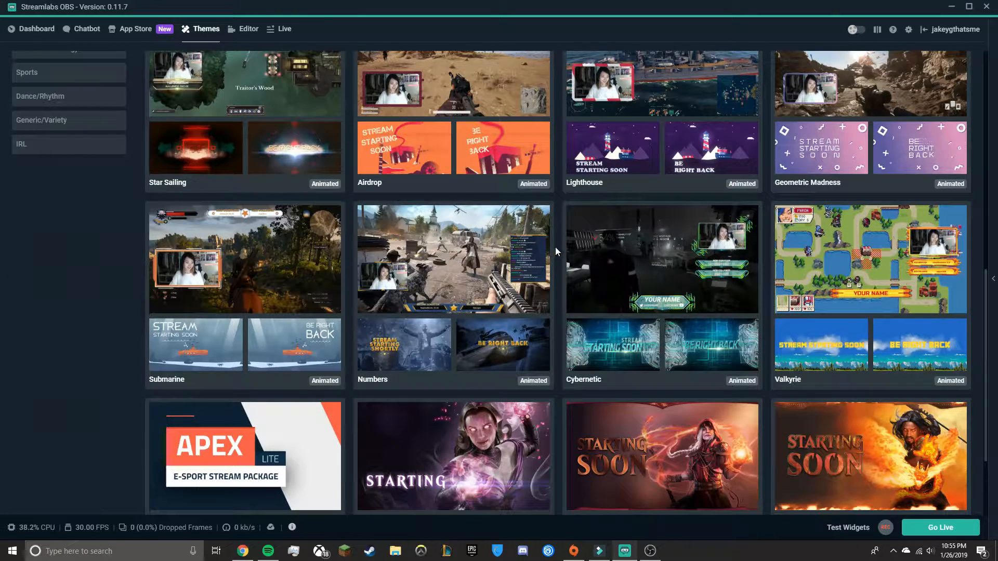
scroll(559, 245, "down", 3)
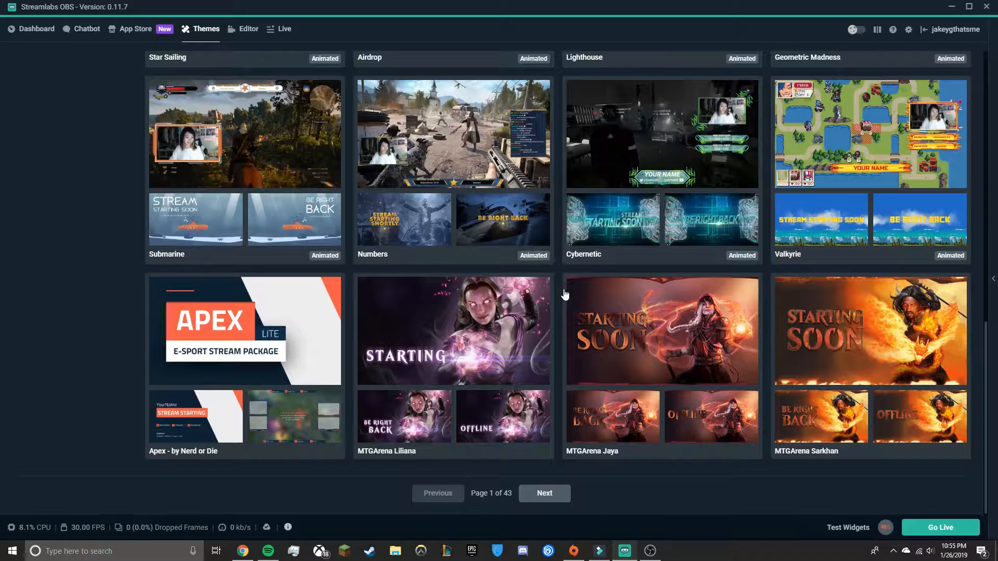
scroll(571, 299, "up", 6)
scroll(416, 252, "up", 5)
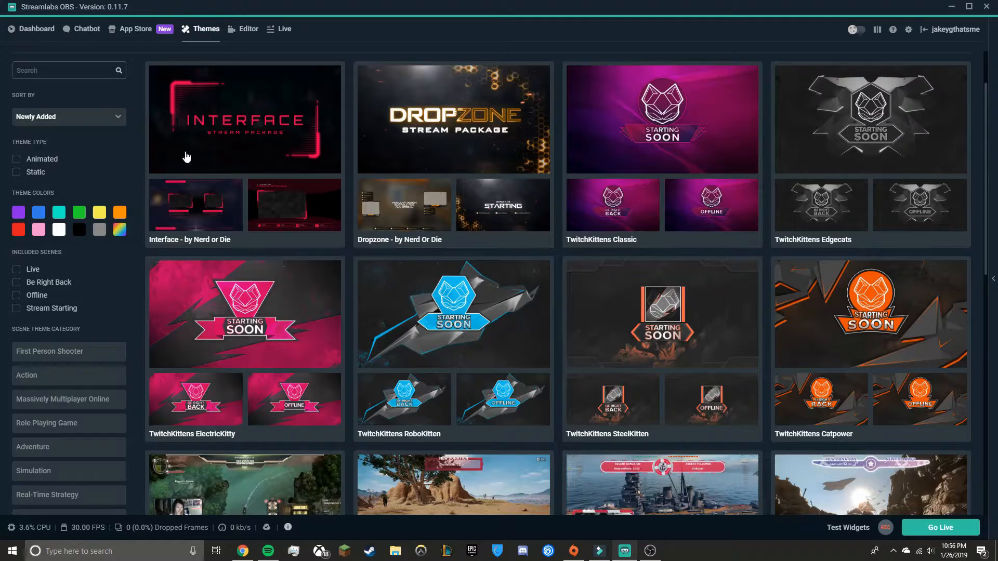
scroll(468, 290, "down", 5)
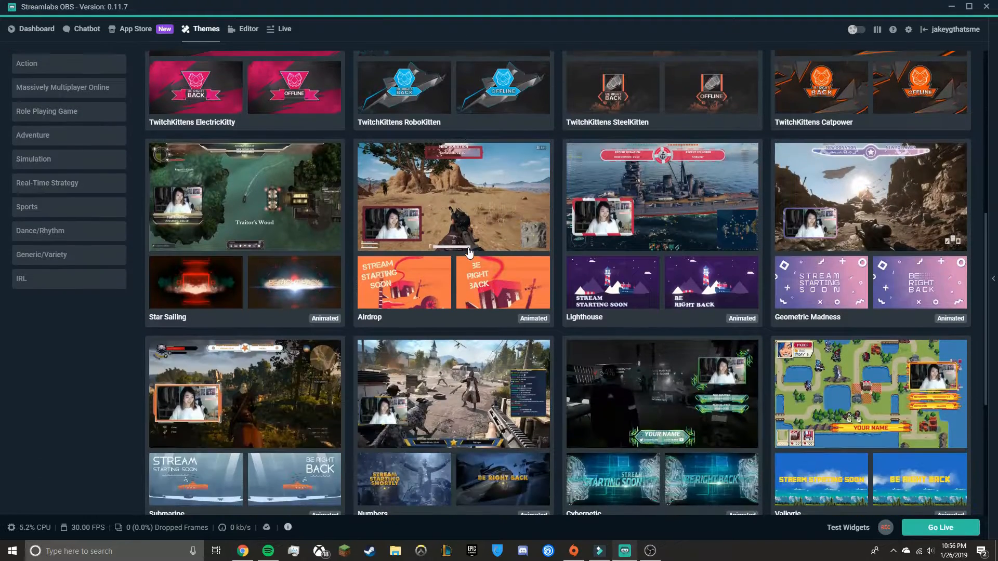
scroll(340, 218, "down", 3)
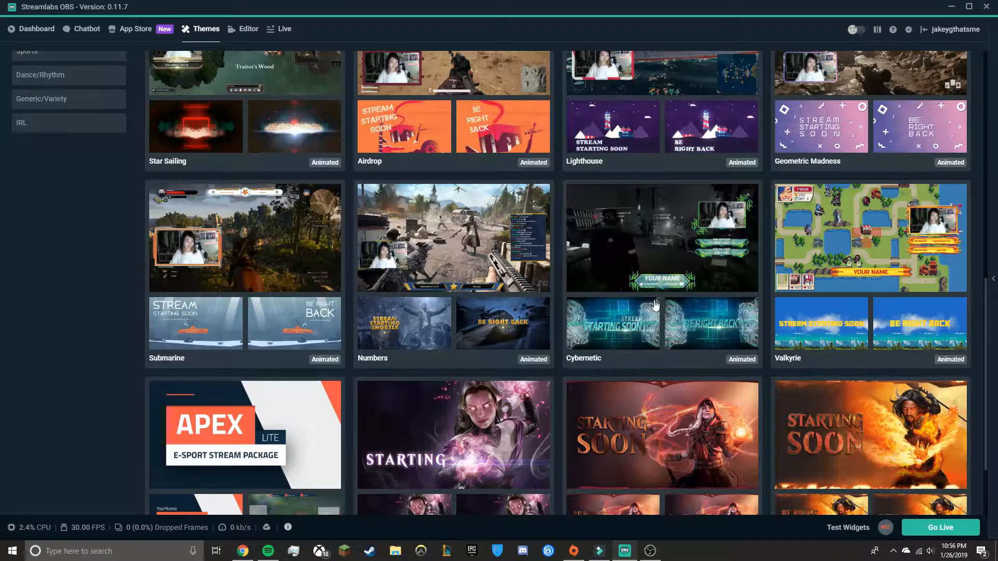
Open the Cybernetic scene theme and install its overlay
left_click(615, 232)
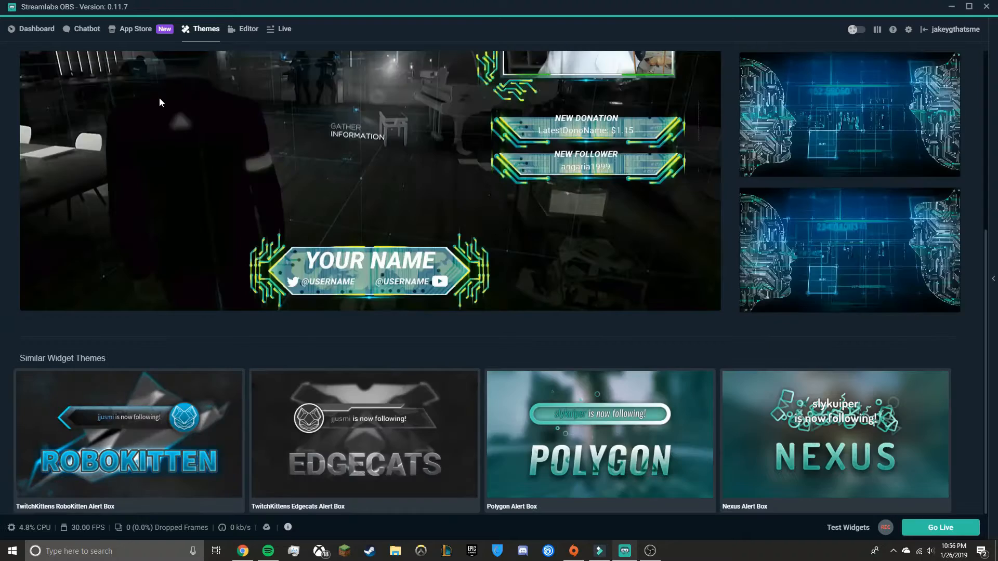
scroll(147, 166, "up", 4)
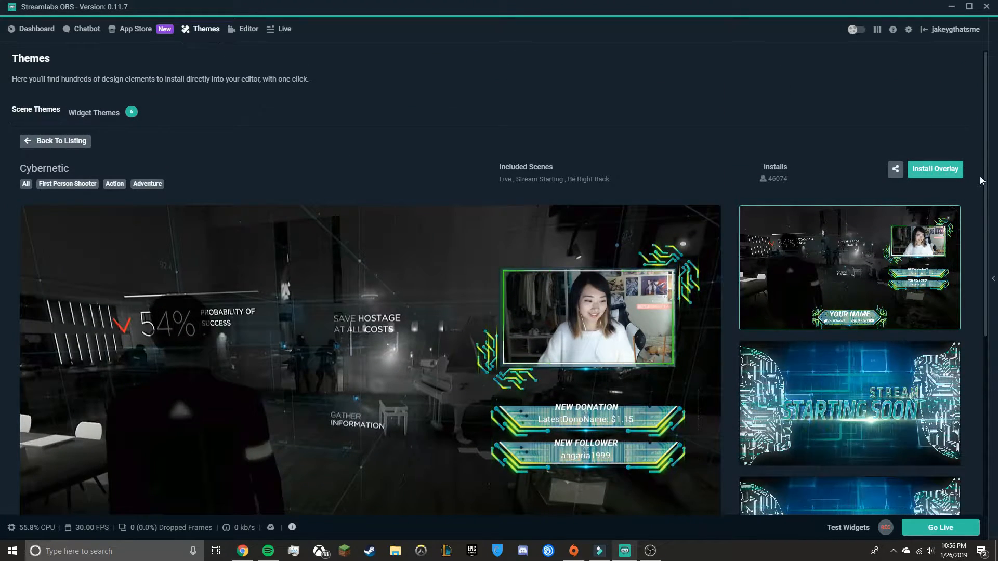
left_click(917, 170)
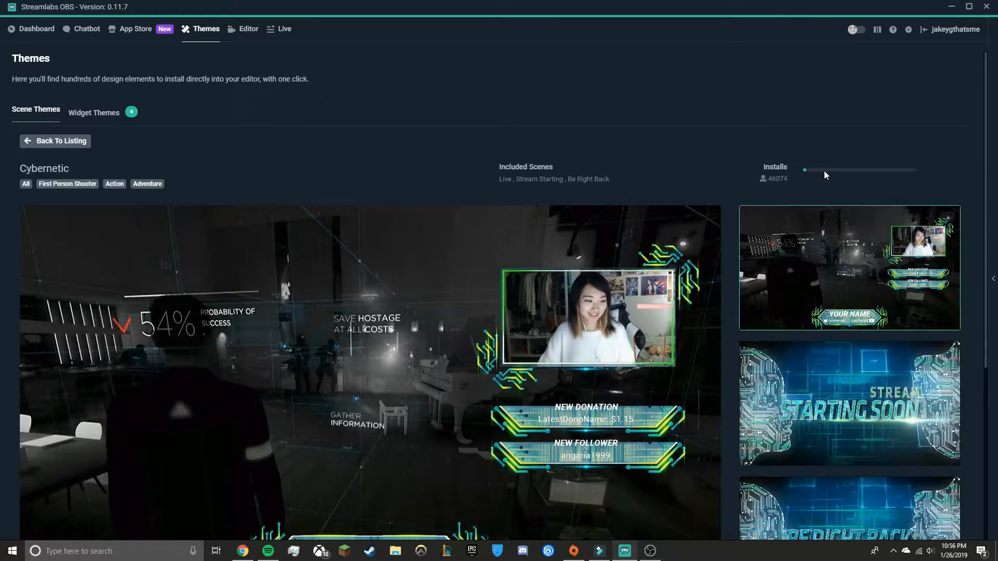
scroll(830, 176, "down", 2)
scroll(830, 176, "up", 2)
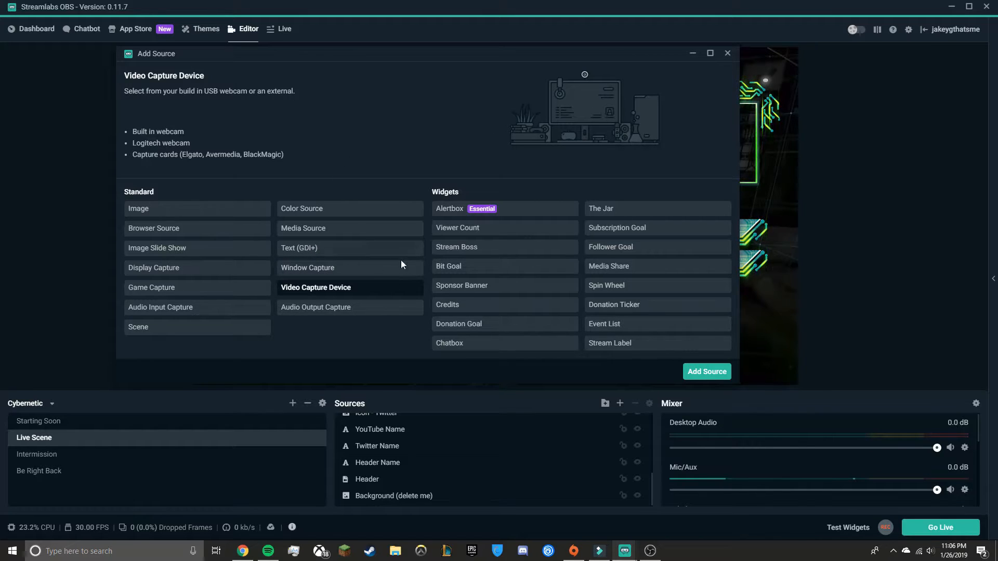
left_click_drag(366, 52, 438, 51)
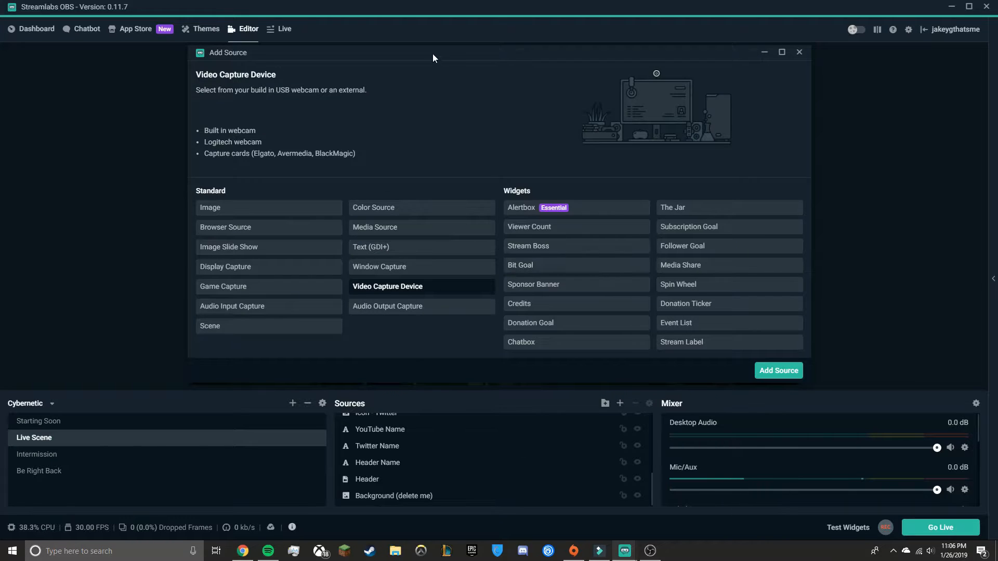
mouse_move(432, 54)
left_mouse_down()
mouse_move(389, 84)
mouse_move(447, 65)
mouse_move(435, 55)
left_mouse_up()
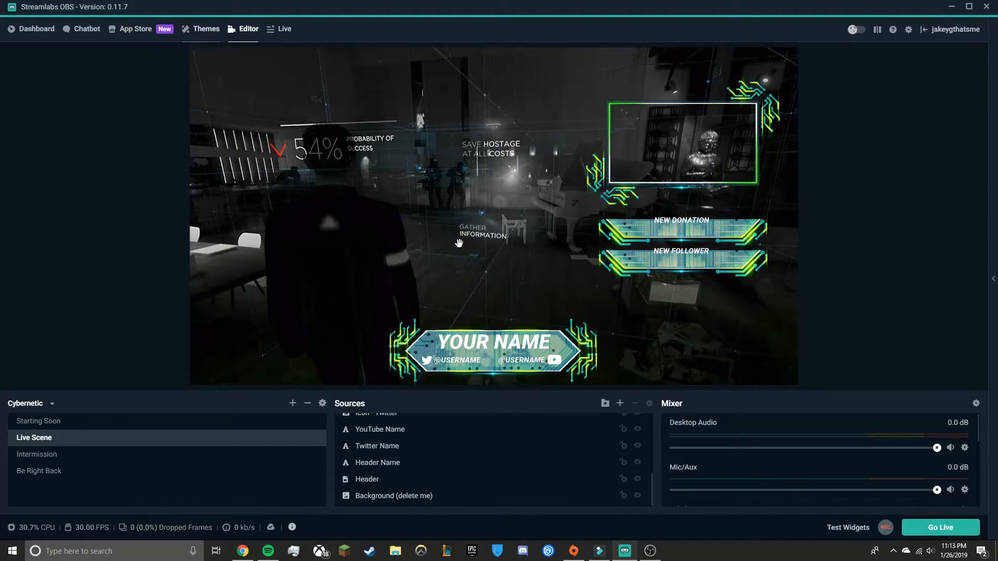
Add a Game Capture source named Game Capture to the Live Scene
left_click(619, 403)
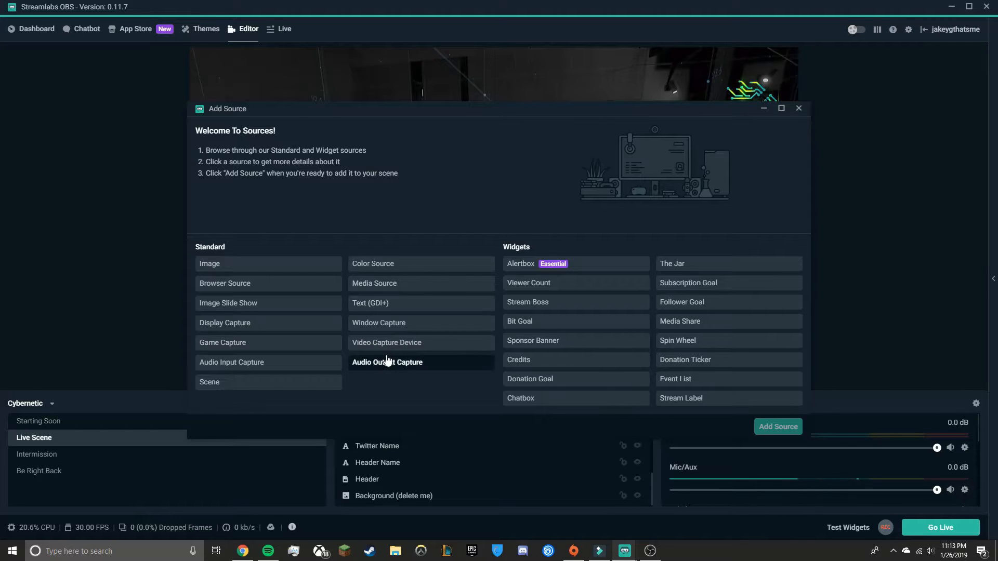
left_click(229, 343)
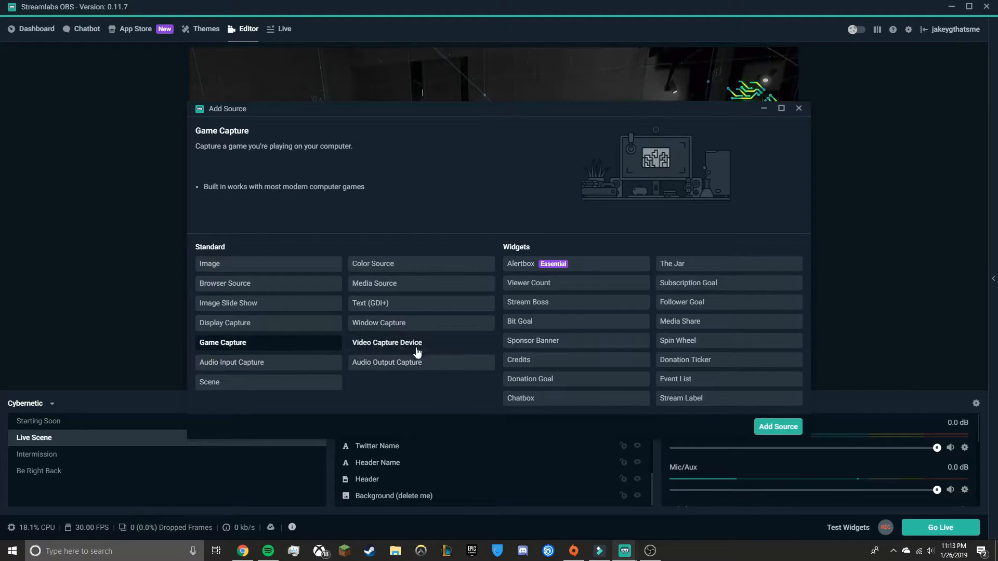
left_click(777, 427)
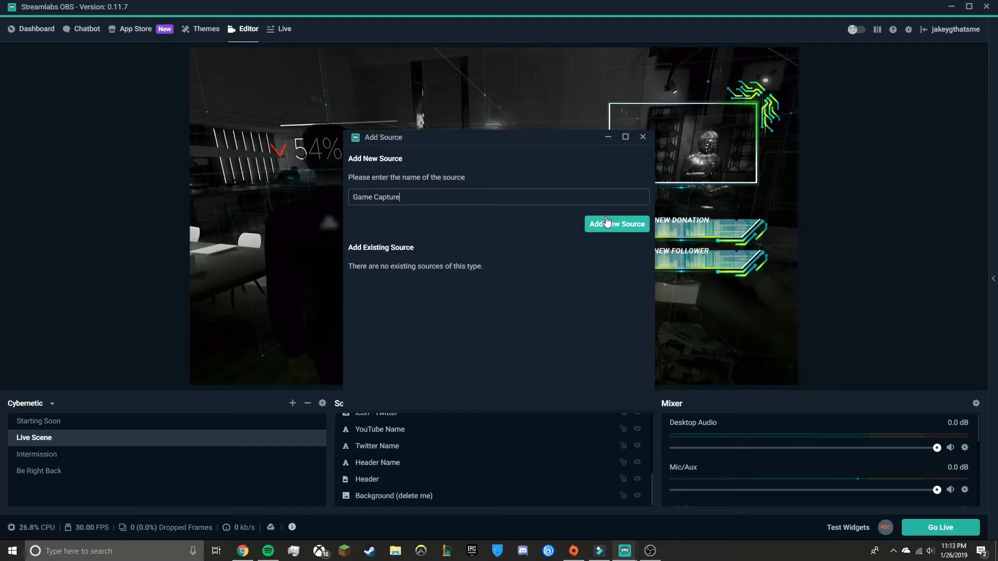
left_click_drag(446, 197, 351, 198)
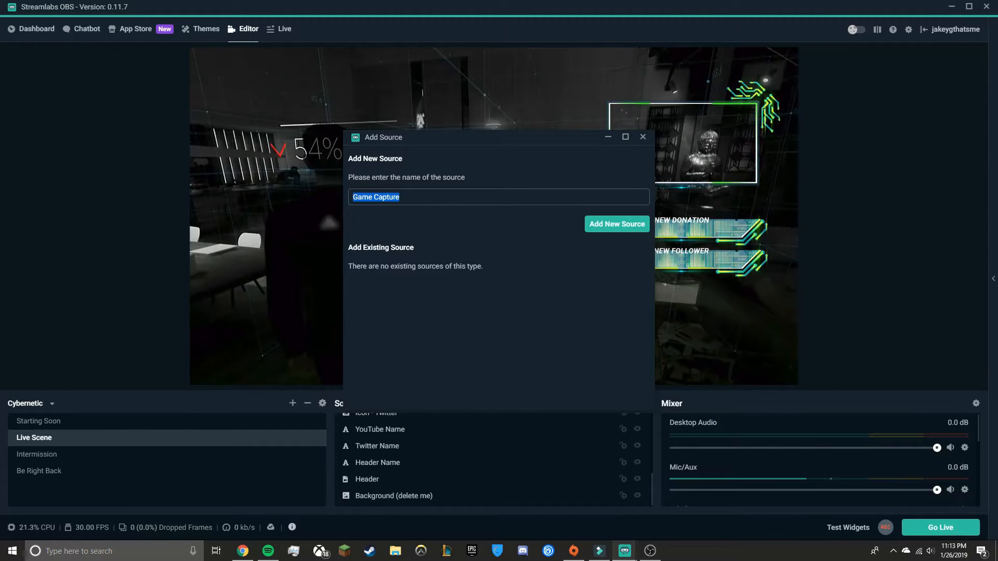
left_click(472, 196)
left_click(615, 225)
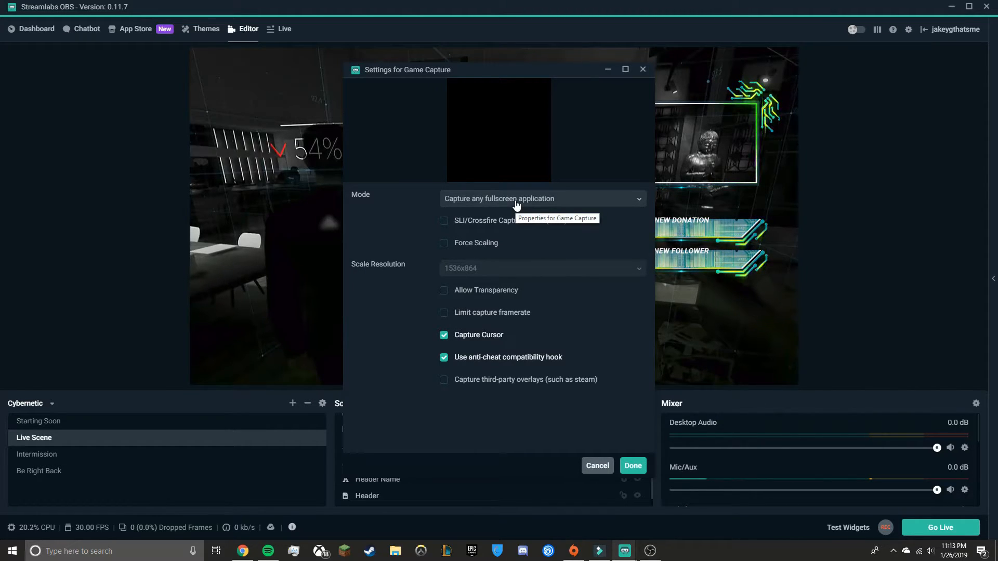
Inspect the Game Capture mode options, keeping Capture any fullscreen application, and close its settings window
left_click(516, 203)
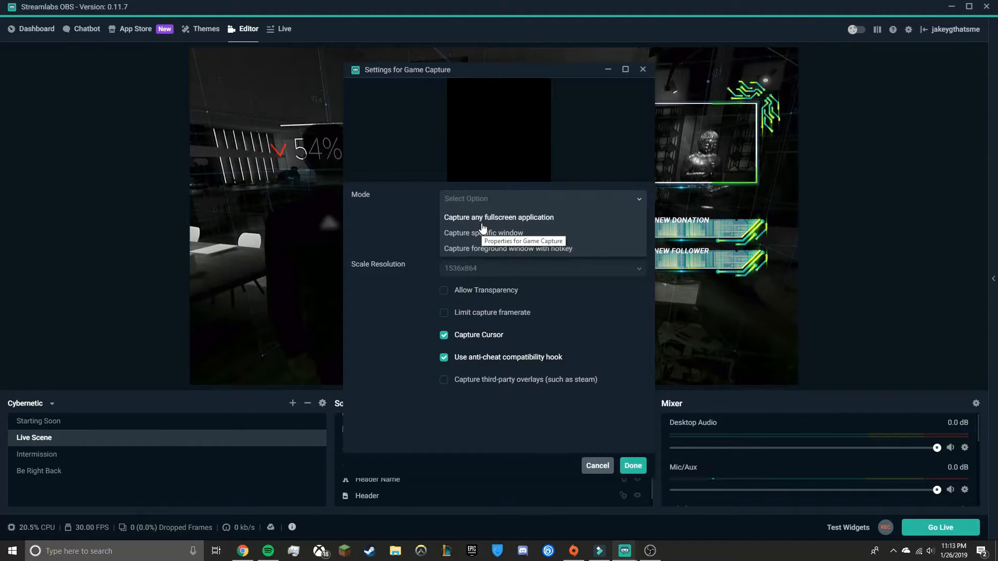
left_click(407, 236)
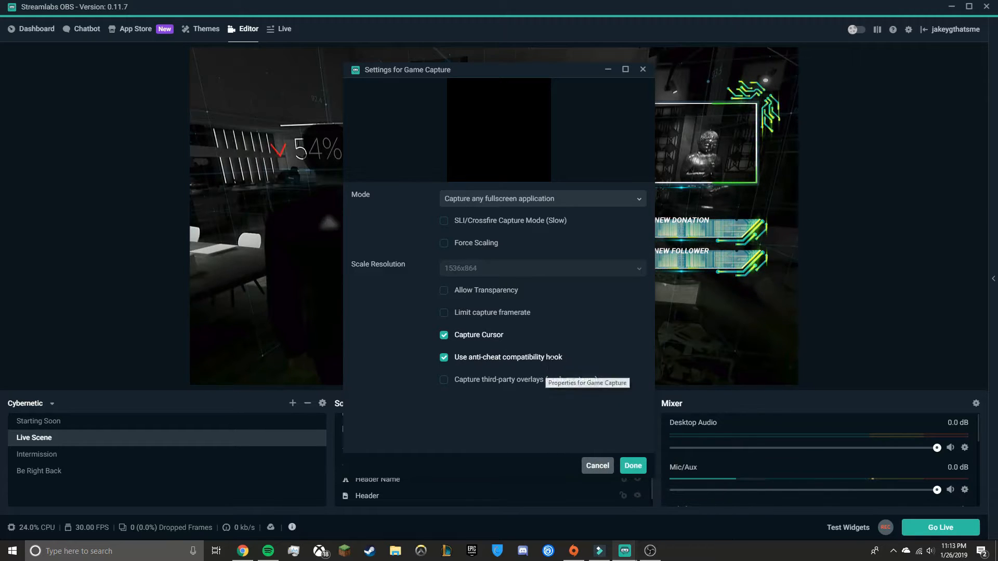
left_click(607, 69)
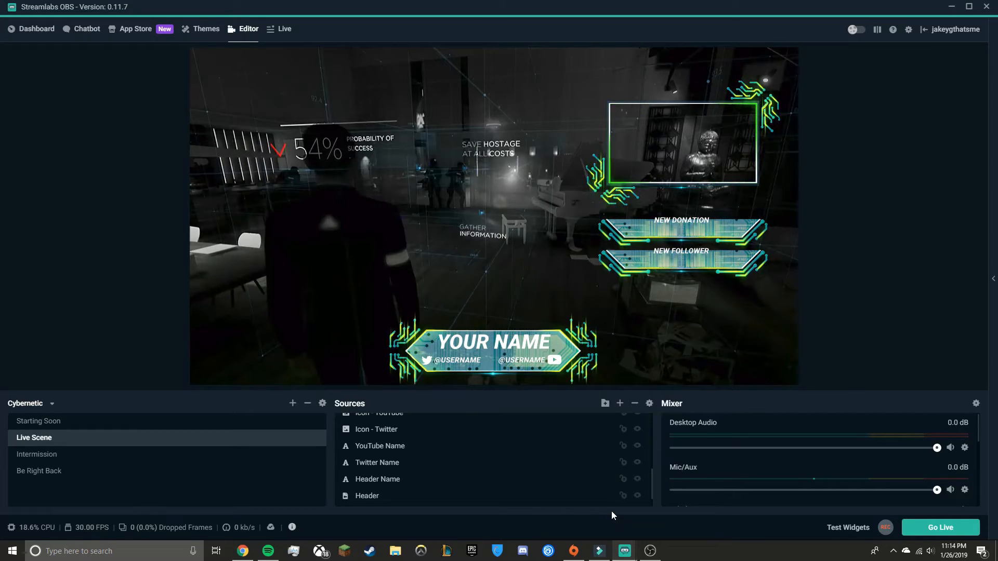
Show the test widget options and add an Alertbox widget source named Alert Box to the Live Scene
left_click(847, 528)
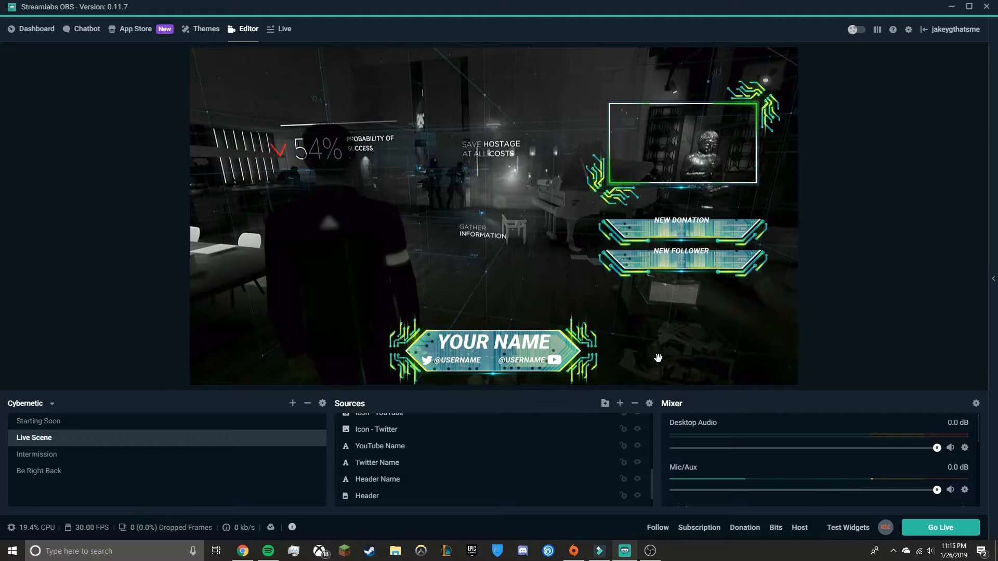
left_click(619, 405)
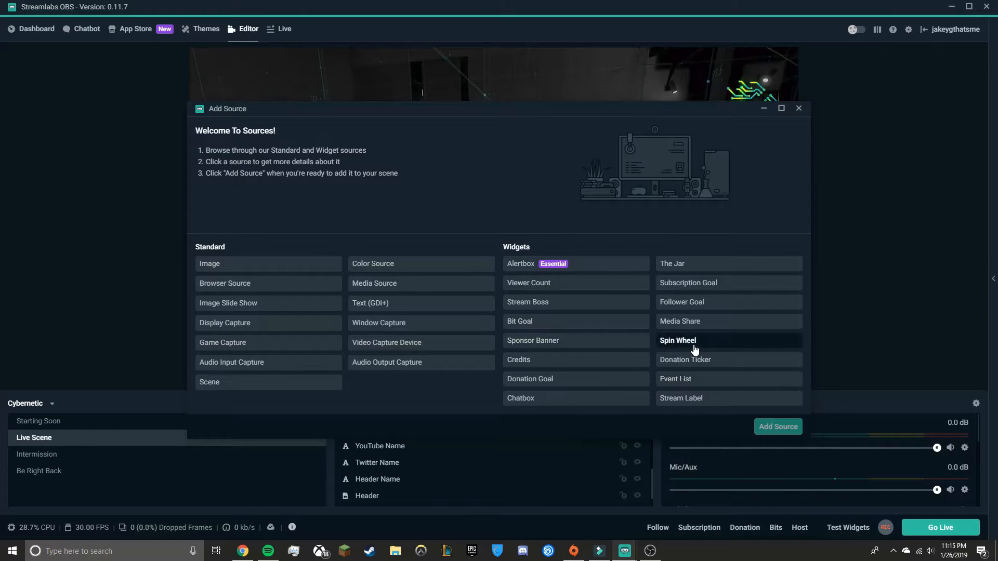
left_click(606, 266)
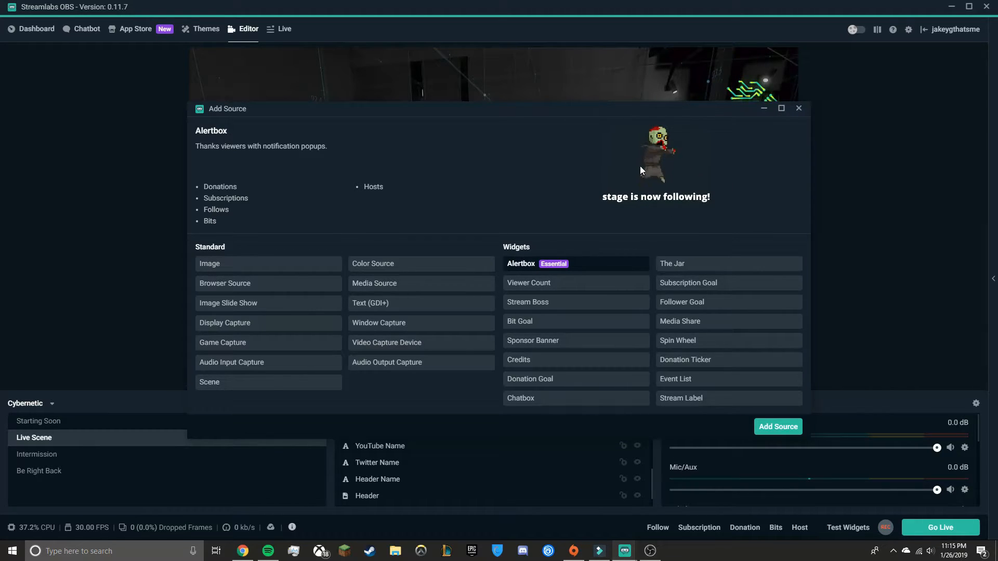
left_click(782, 429)
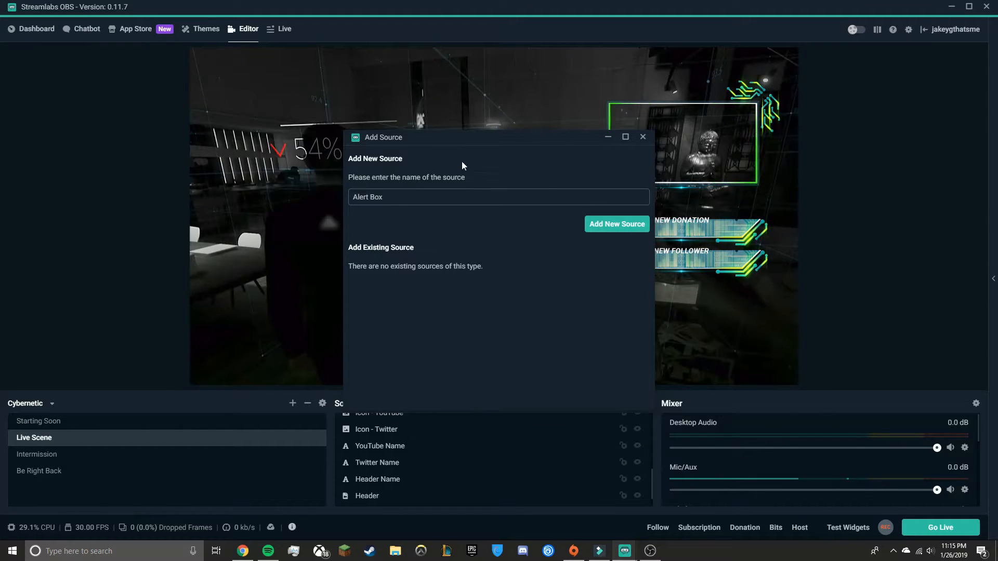
left_click(603, 224)
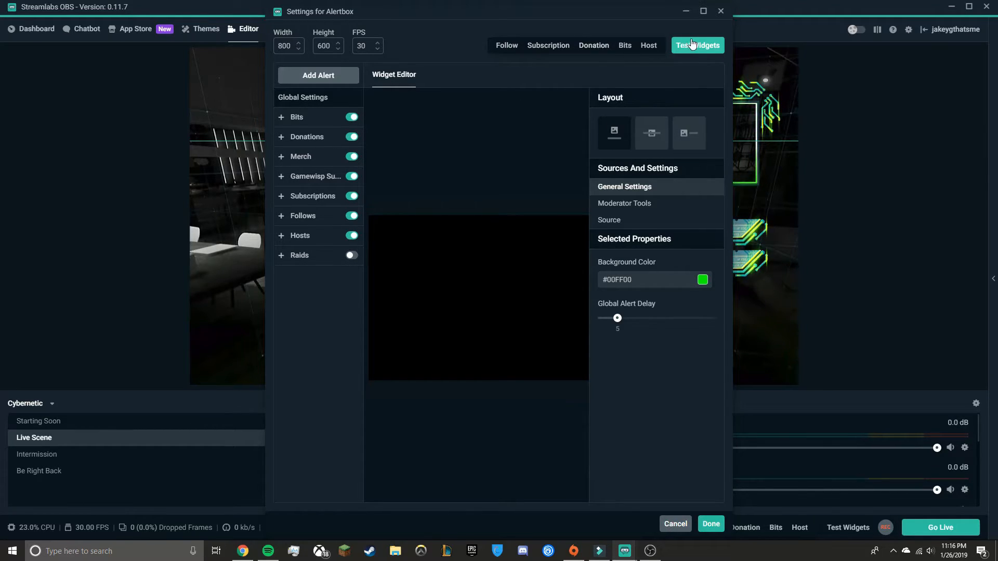
Preview test donation, follow, bits and host alerts in the Alertbox settings, then finish with Done
left_click(594, 46)
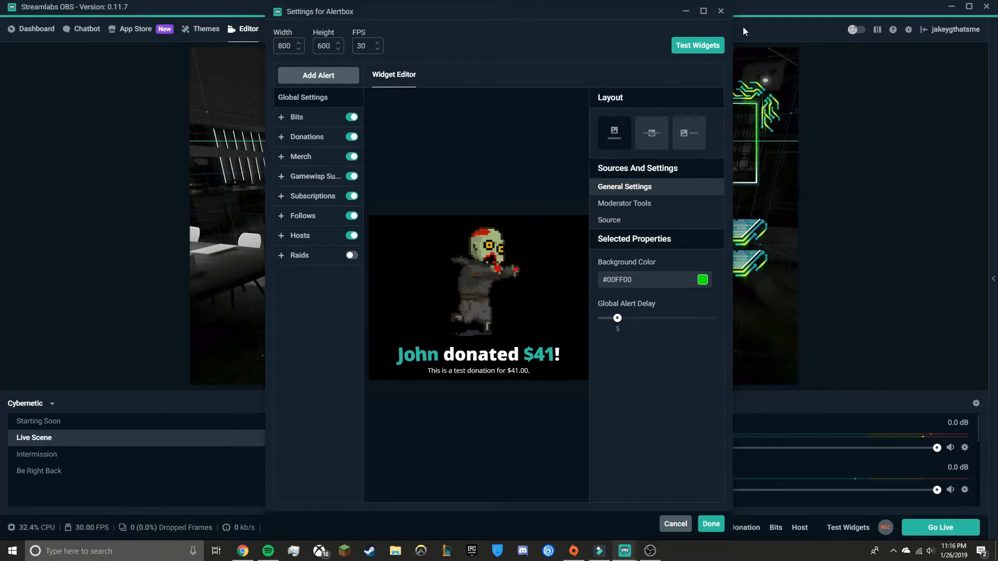
left_click(697, 48)
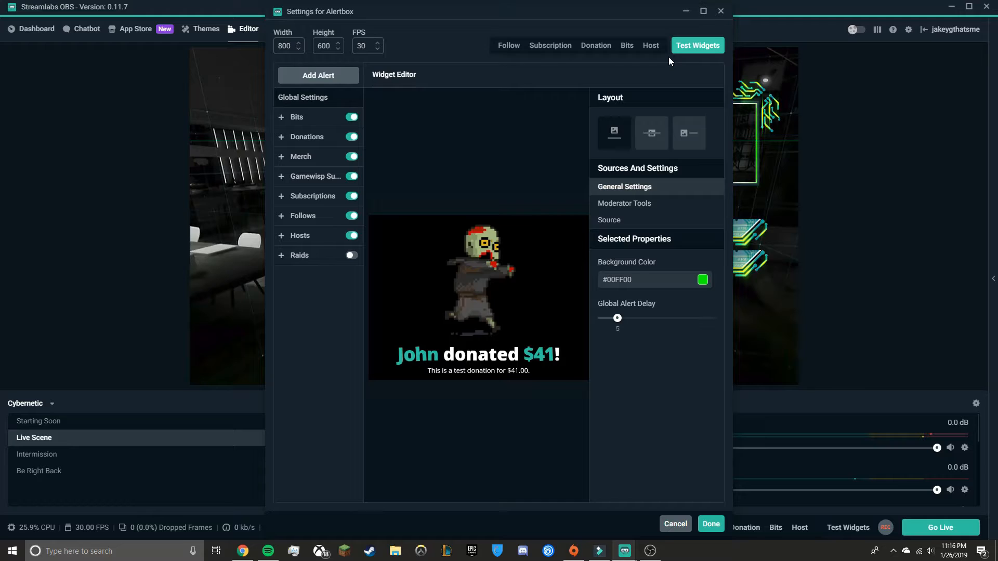
left_click(513, 45)
left_click(701, 45)
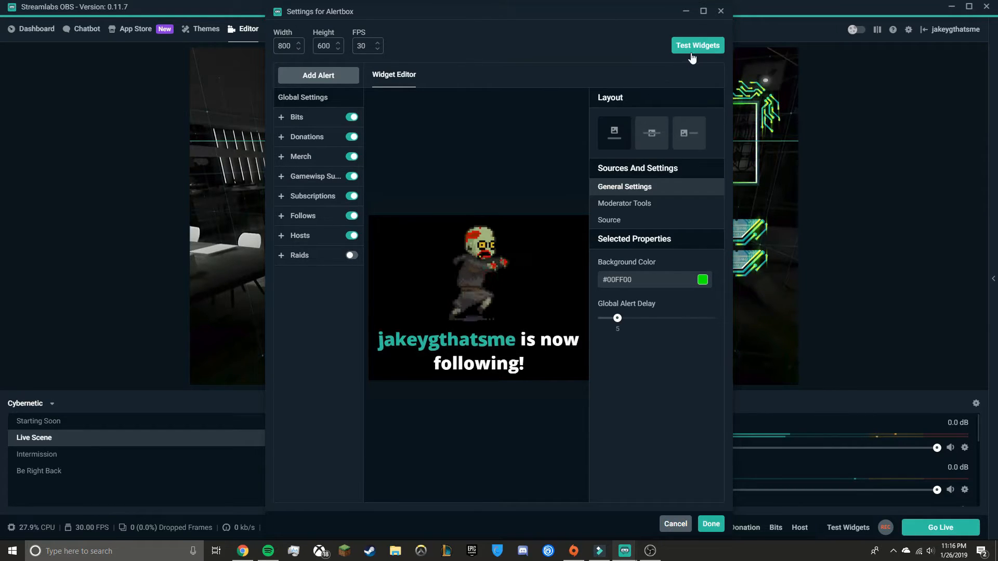
left_click(695, 48)
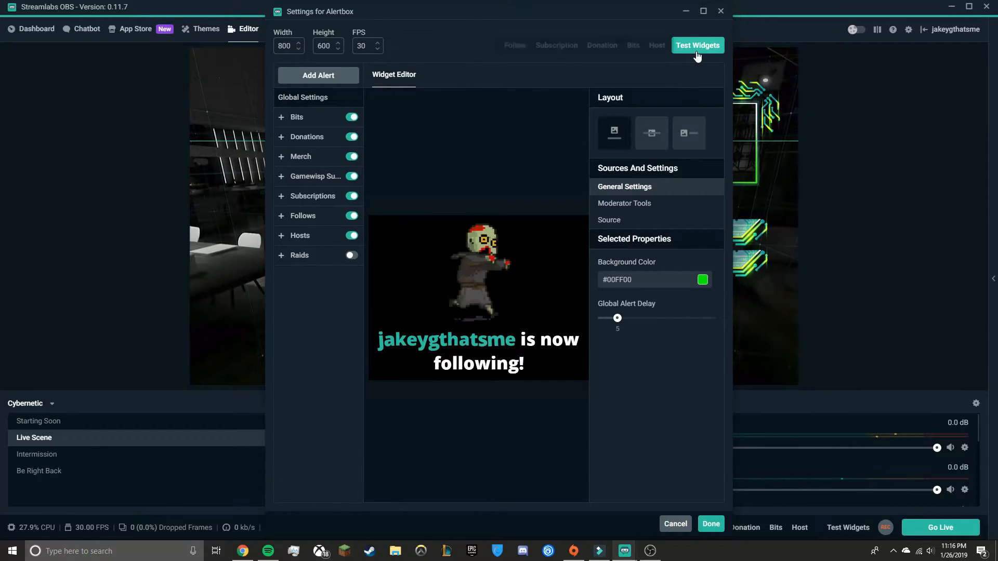
left_click(624, 46)
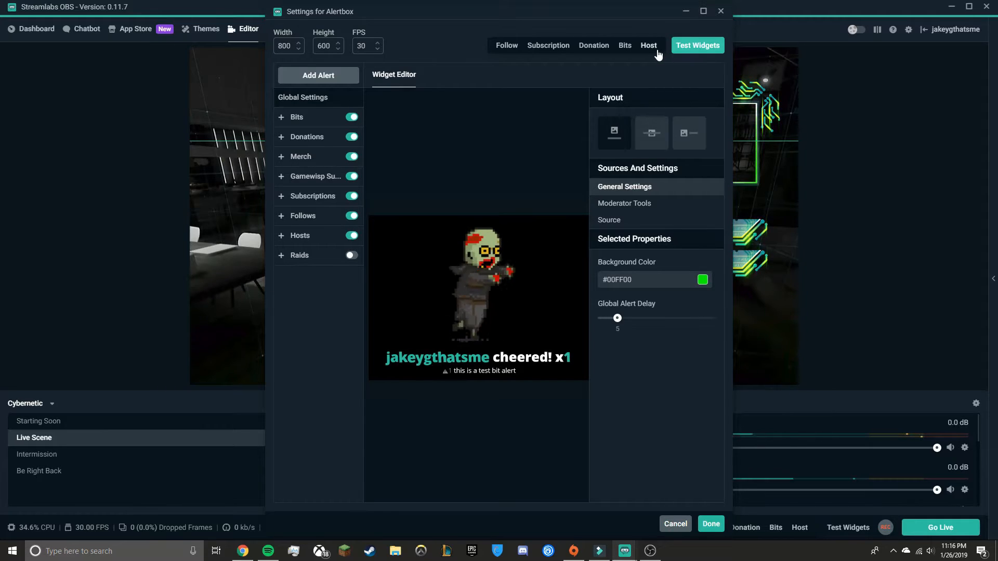
left_click(653, 45)
left_click(695, 48)
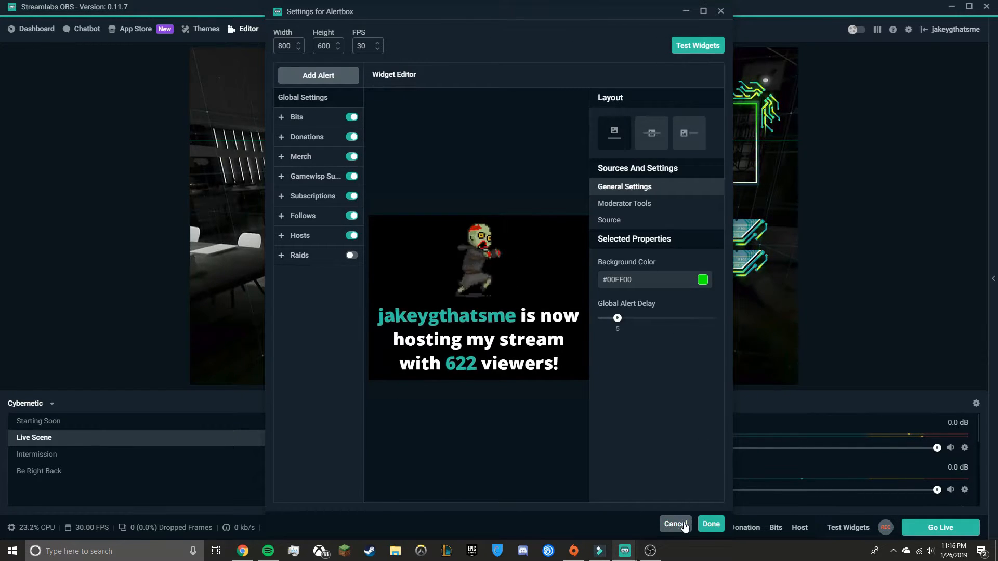
left_click(710, 524)
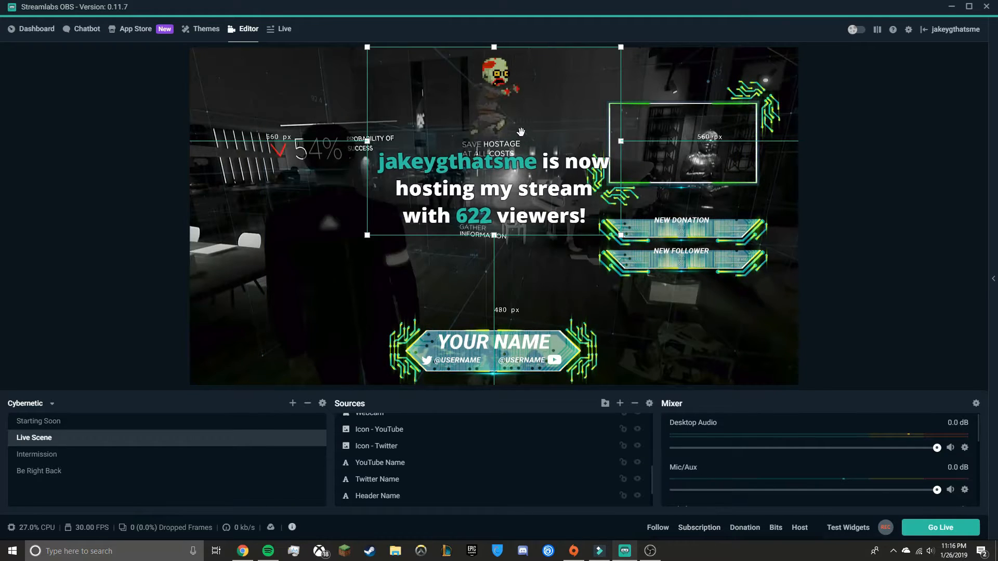
Move the Alertbox lower in the preview, placing it in the centre above the name banner
left_click_drag(499, 176, 523, 214)
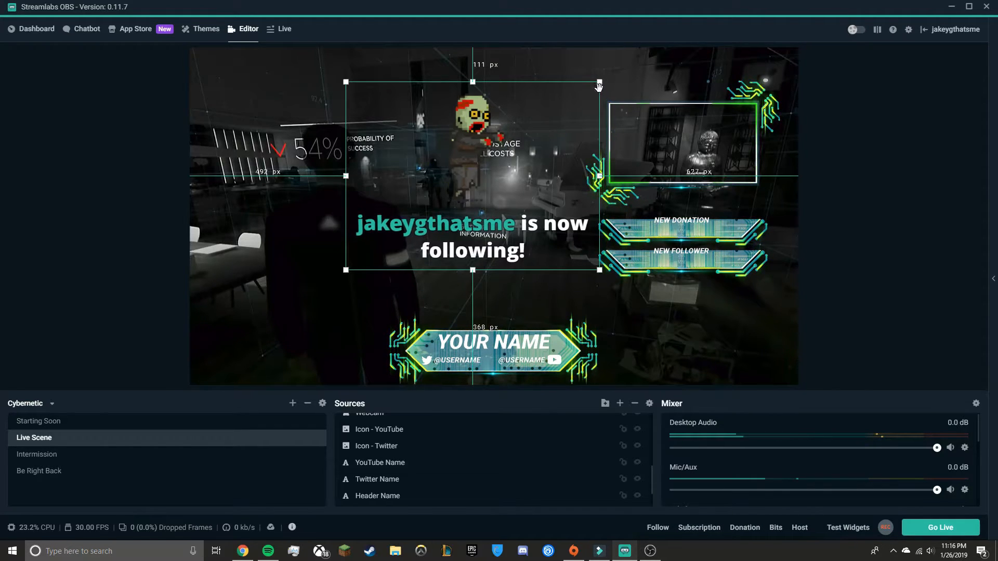
left_click_drag(478, 156, 479, 152)
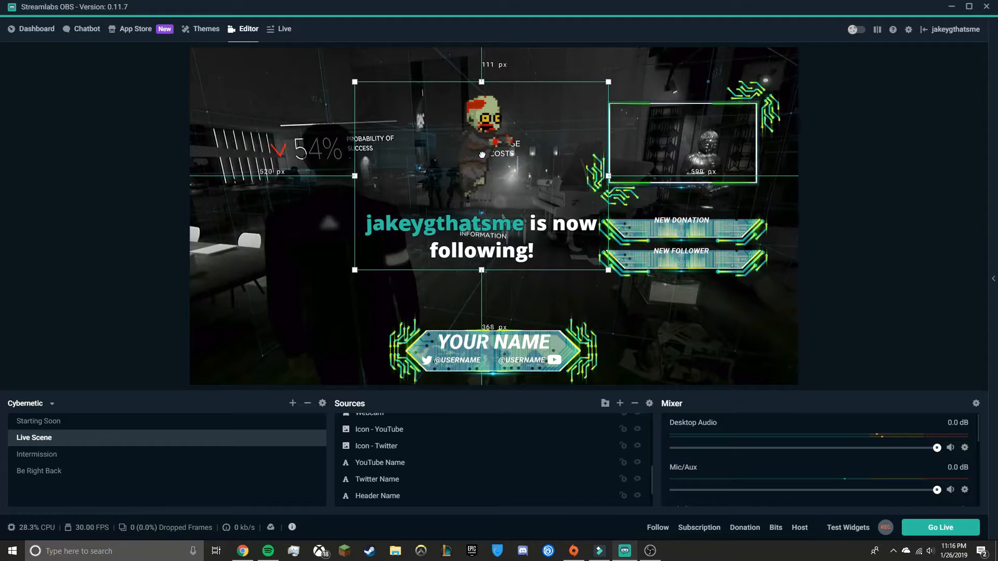
Trigger test subscription and donation alerts to preview the Alertbox in the scene
left_click(699, 528)
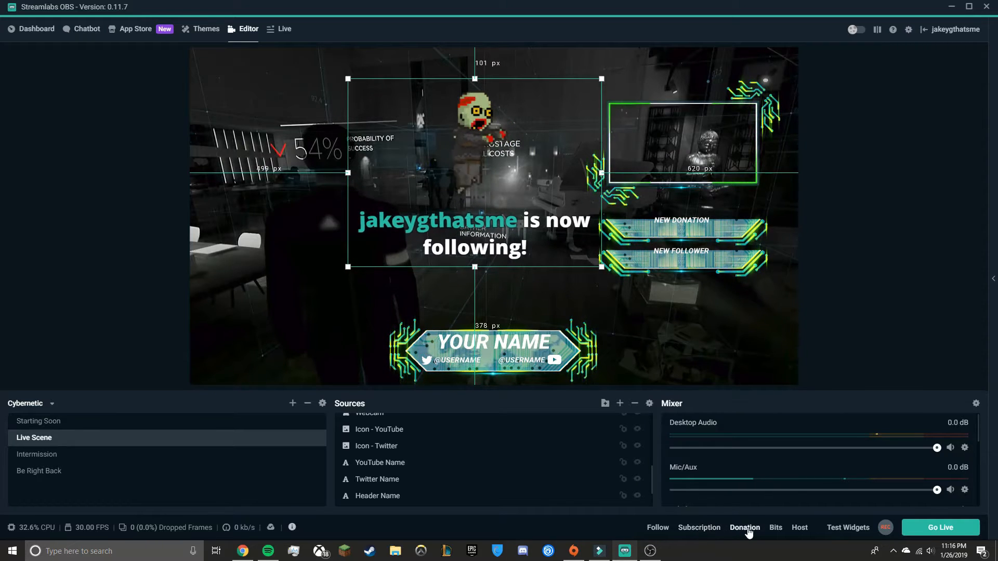
left_click(744, 527)
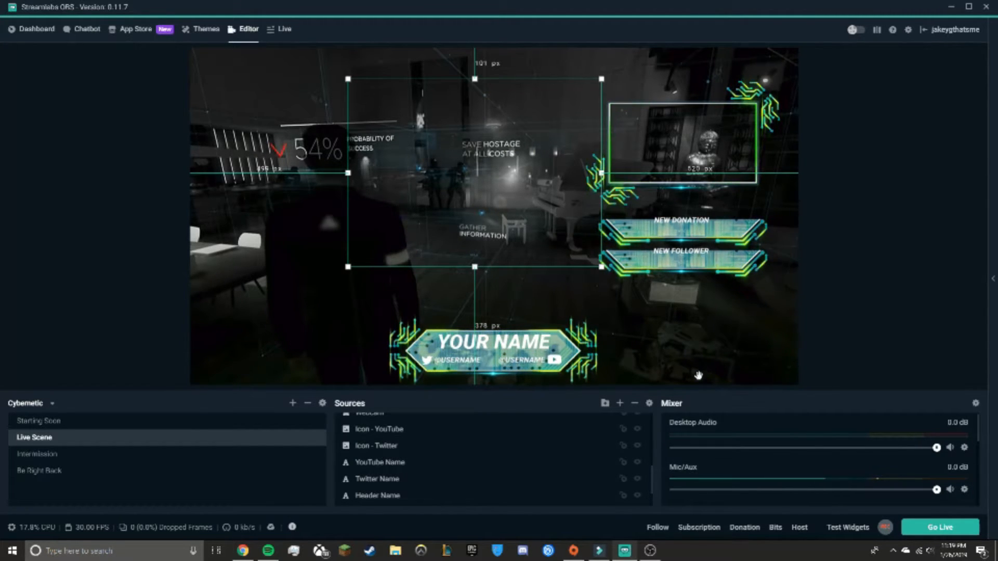
Open the Output settings and set the streaming encoder to AMD, keeping the 2500 video bitrate
left_click(908, 30)
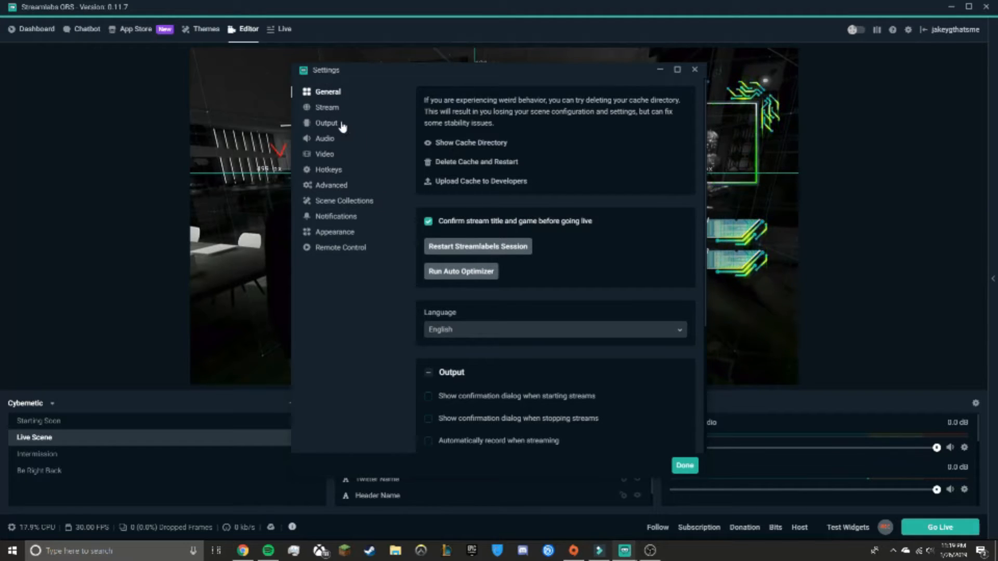
left_click(326, 123)
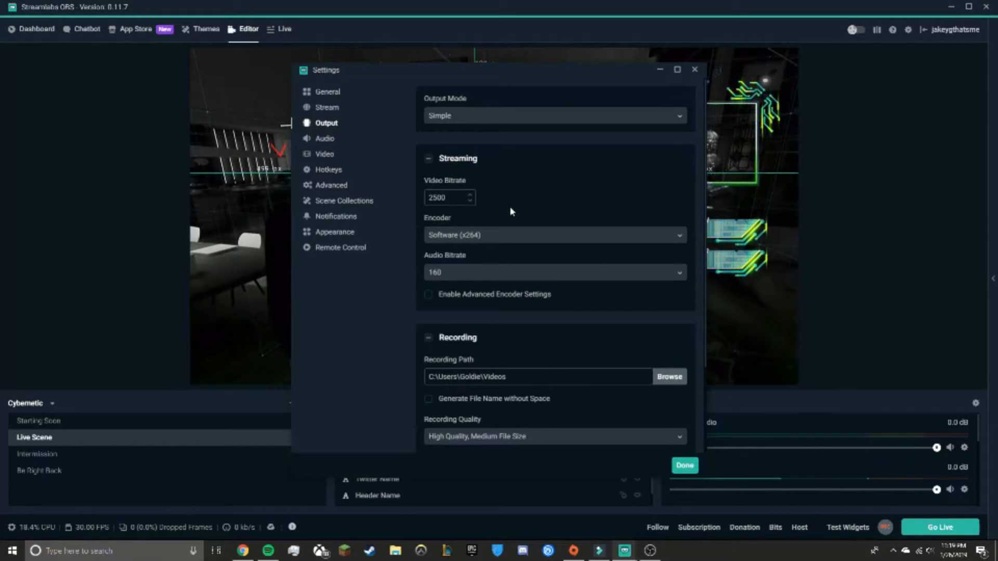
left_click(472, 237)
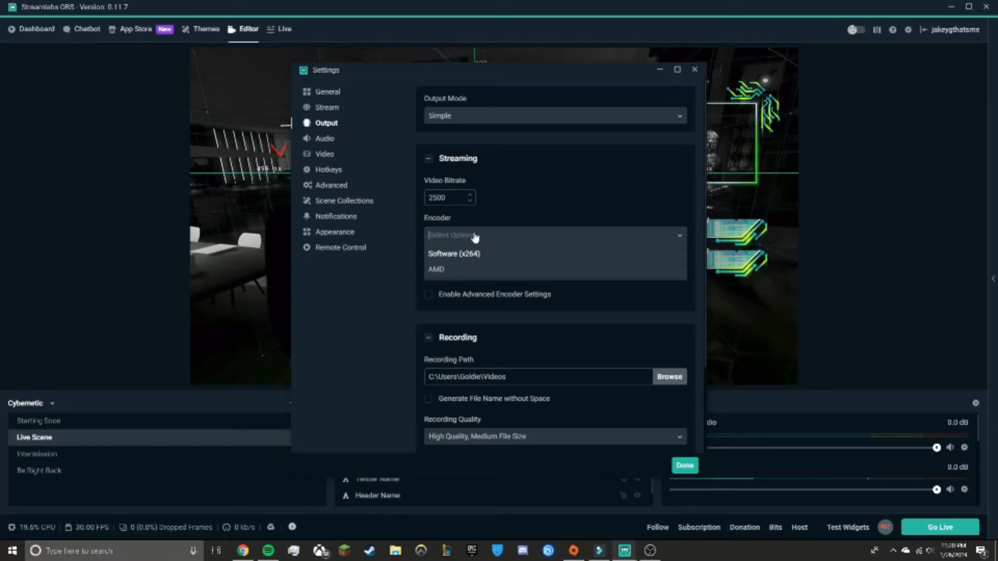
scroll(472, 260, "down", 2)
scroll(574, 223, "up", 2)
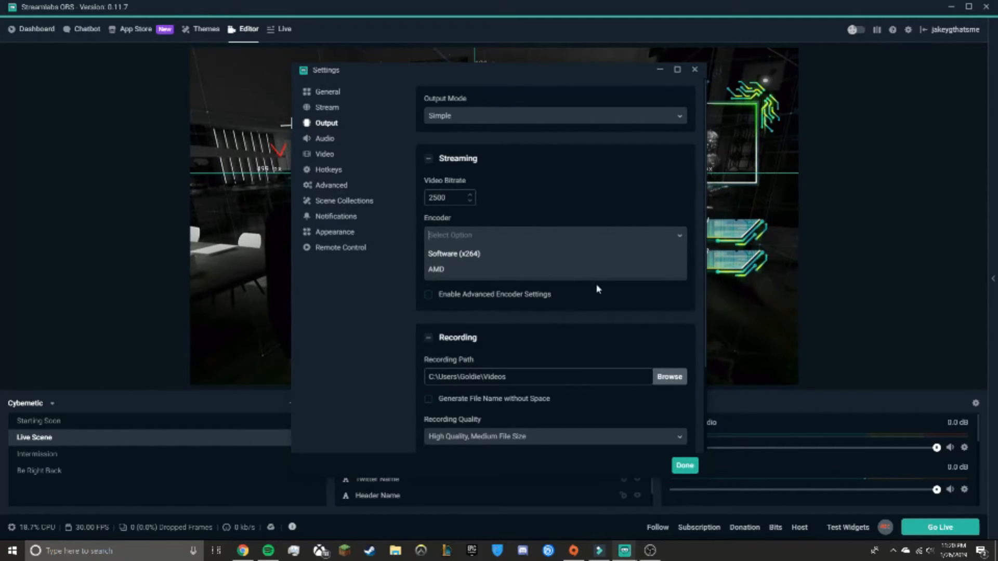
left_click(491, 269)
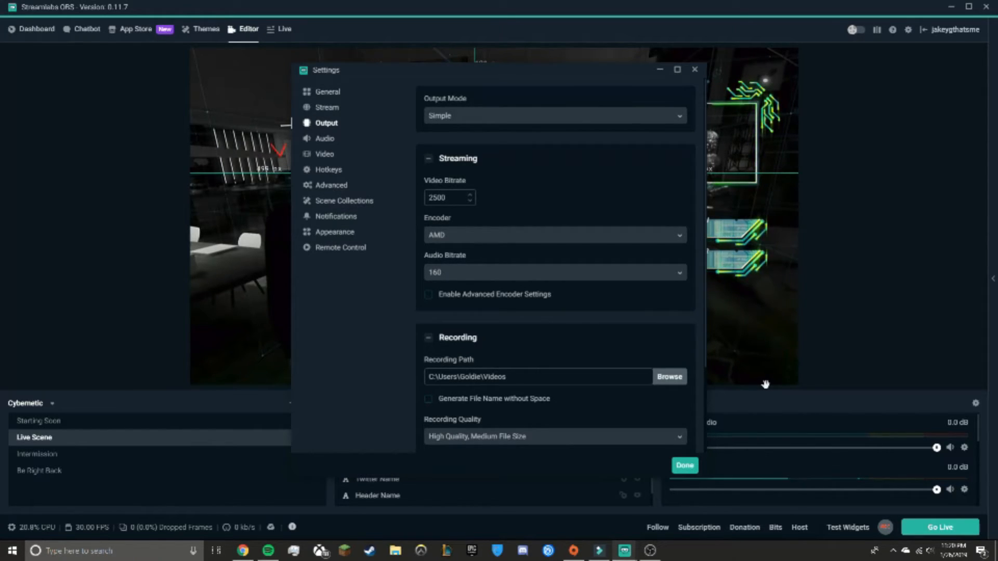
left_click(470, 196)
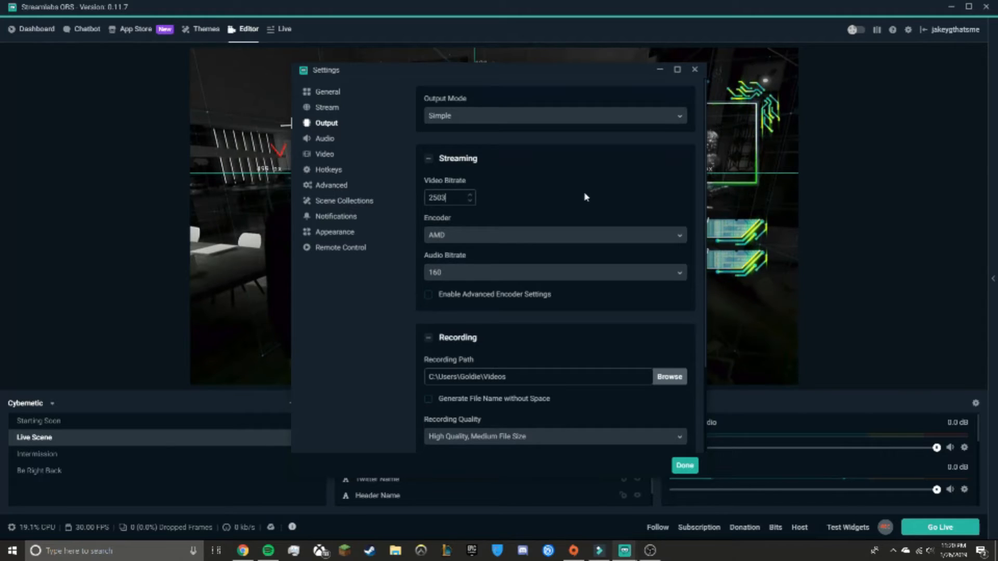
Review the desktop audio device options in the Audio settings, then close the Settings window
left_click(331, 139)
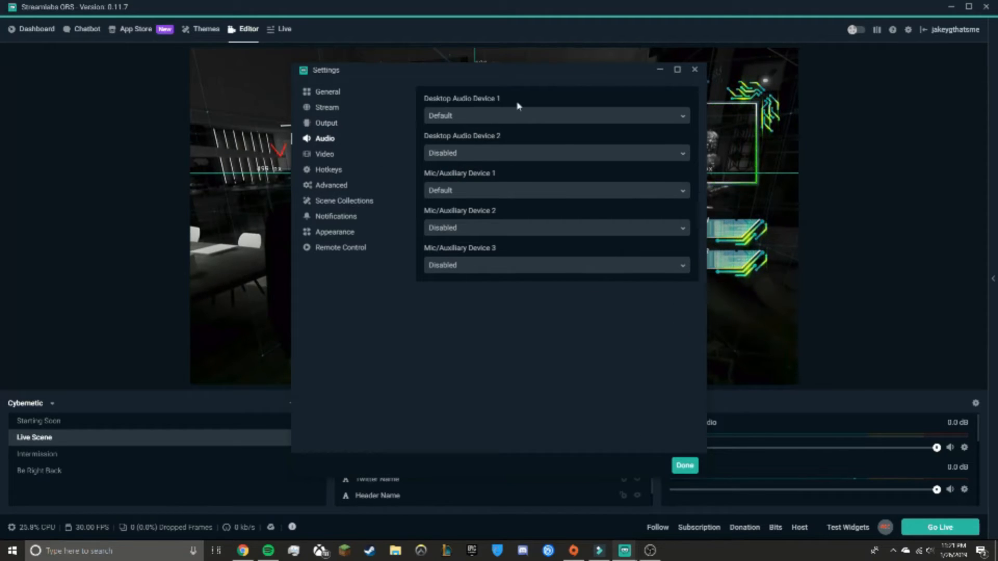
left_click(494, 112)
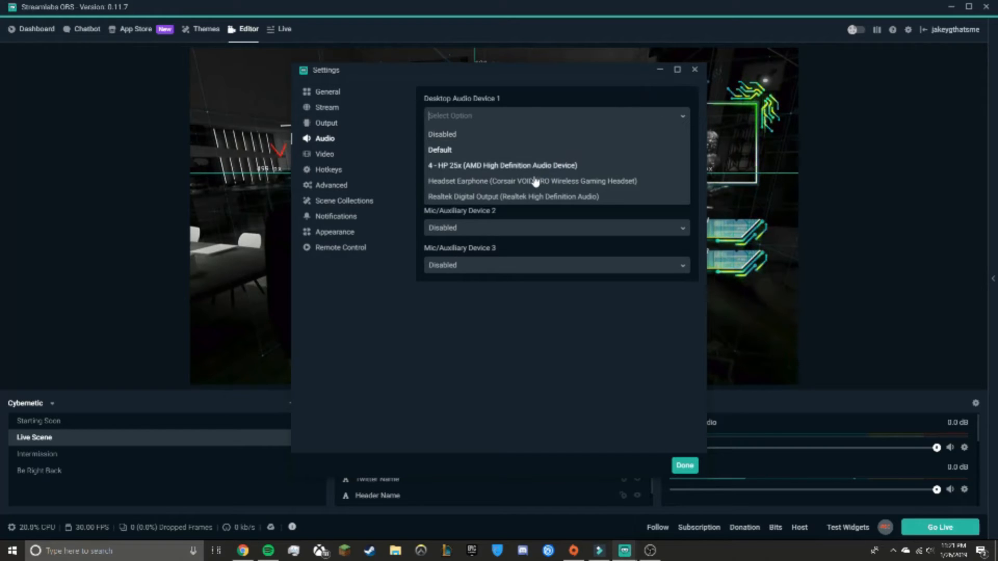
left_click(508, 352)
left_click(451, 154)
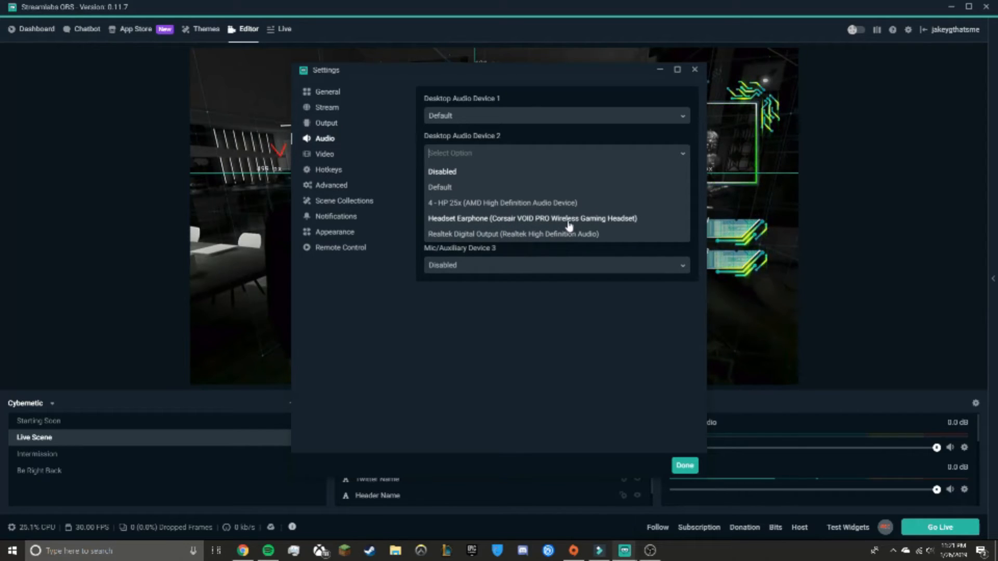
left_click(541, 281)
left_click(535, 229)
left_click(508, 303)
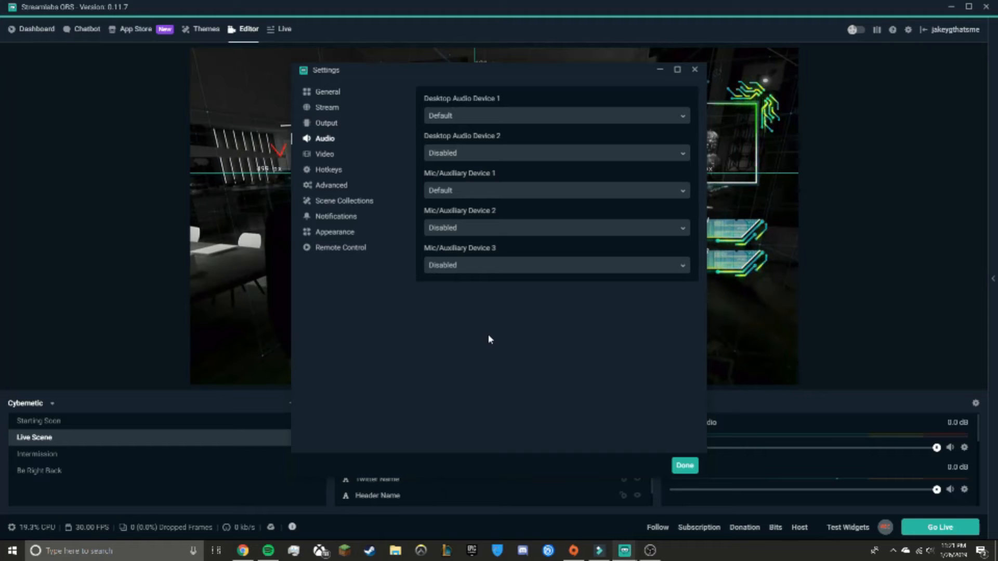
left_click(695, 69)
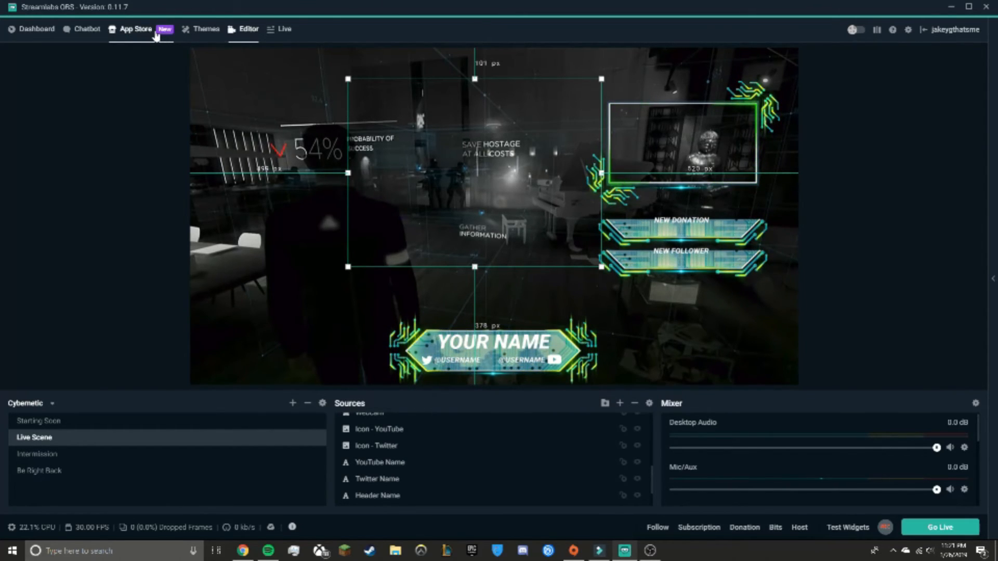
left_click(23, 30)
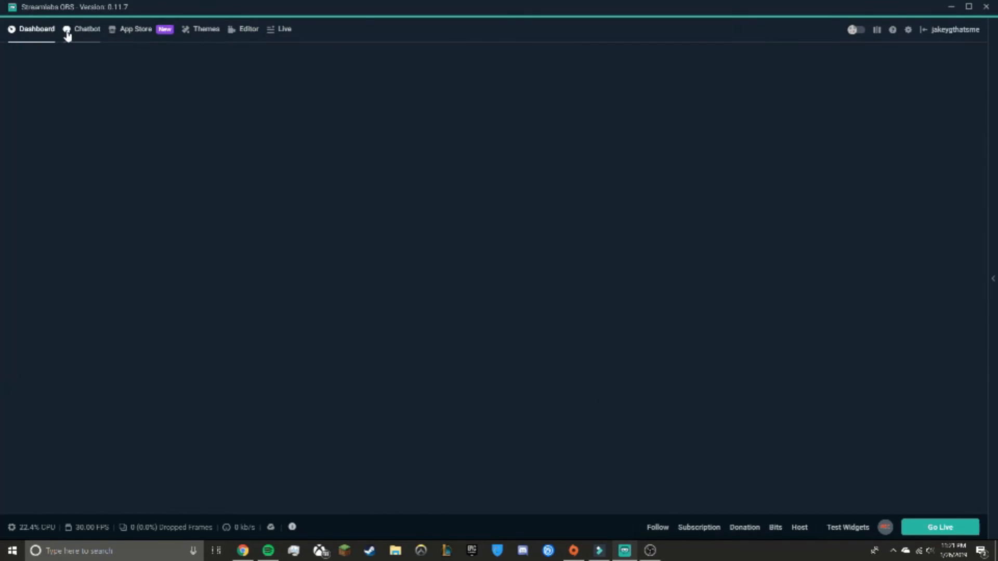
left_click(81, 29)
left_click(245, 30)
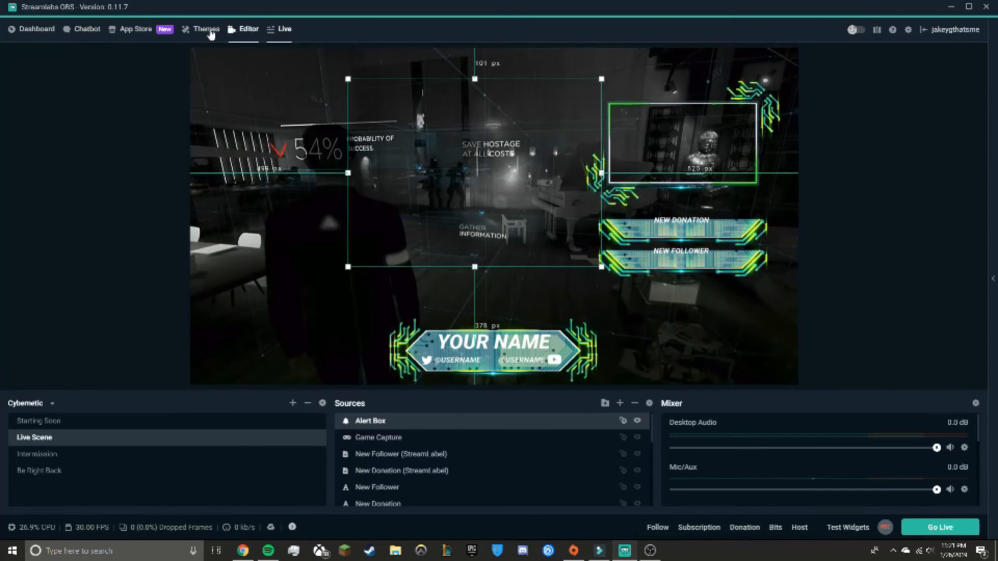